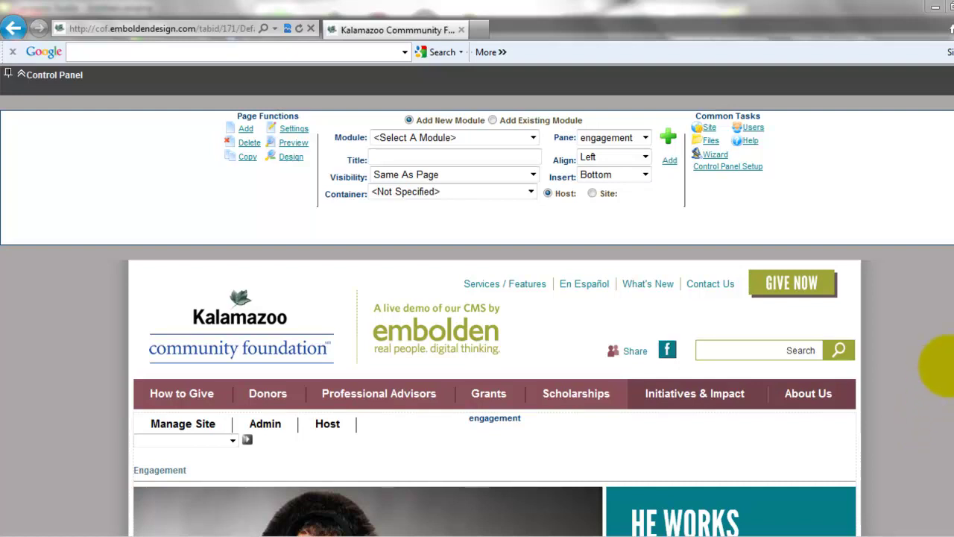
- Scroll up and down the Engagement page to look over its banner and content
mouse_move(181, 393)
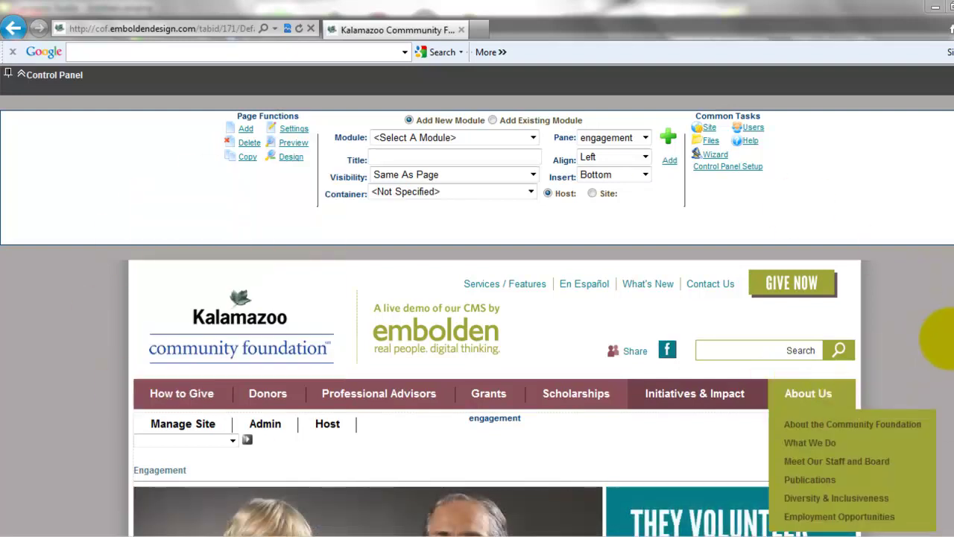
scroll(936, 335, down, 4)
scroll(936, 335, up, 4)
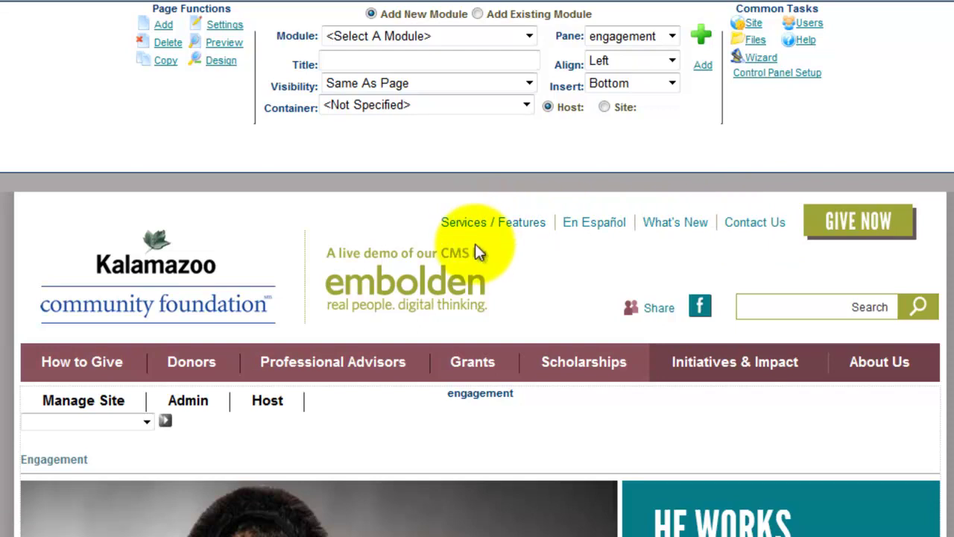
scroll(477, 243, down, 2)
scroll(477, 244, down, 15)
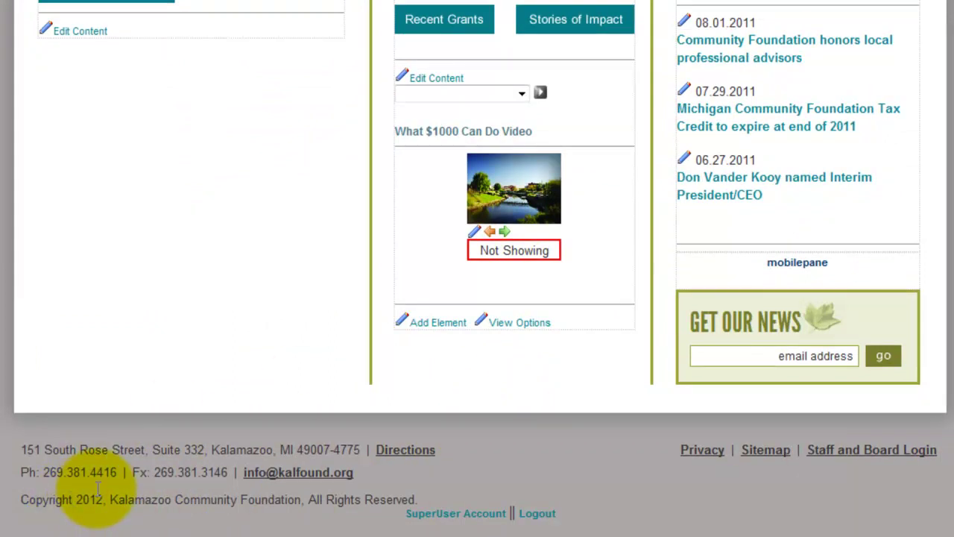
scroll(107, 492, up, 10)
scroll(112, 484, up, 18)
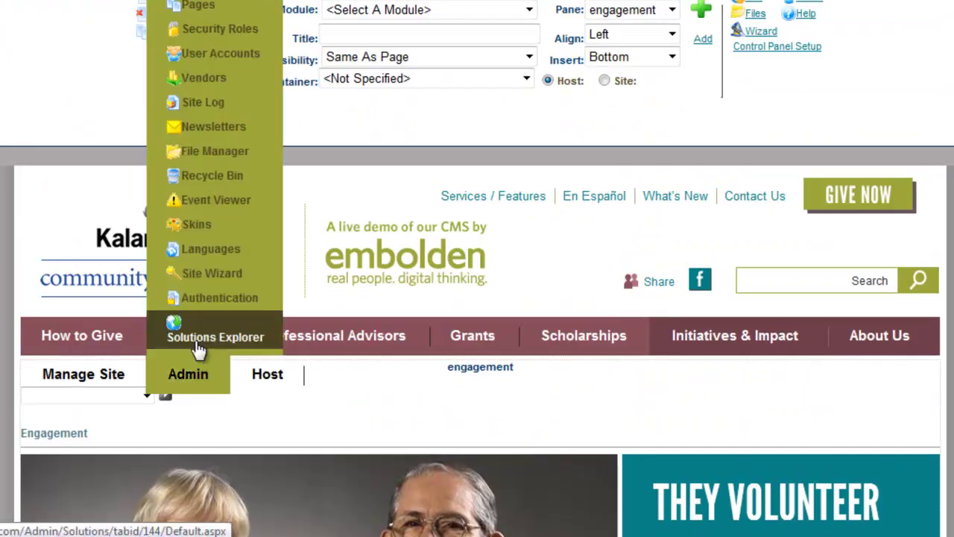
mouse_move(60, 358)
mouse_move(570, 326)
mouse_move(857, 326)
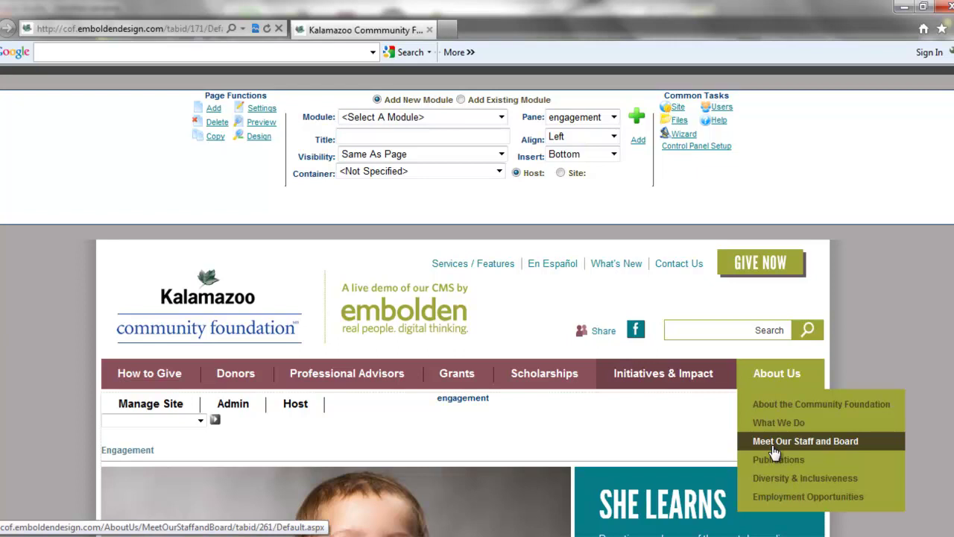
mouse_move(499, 373)
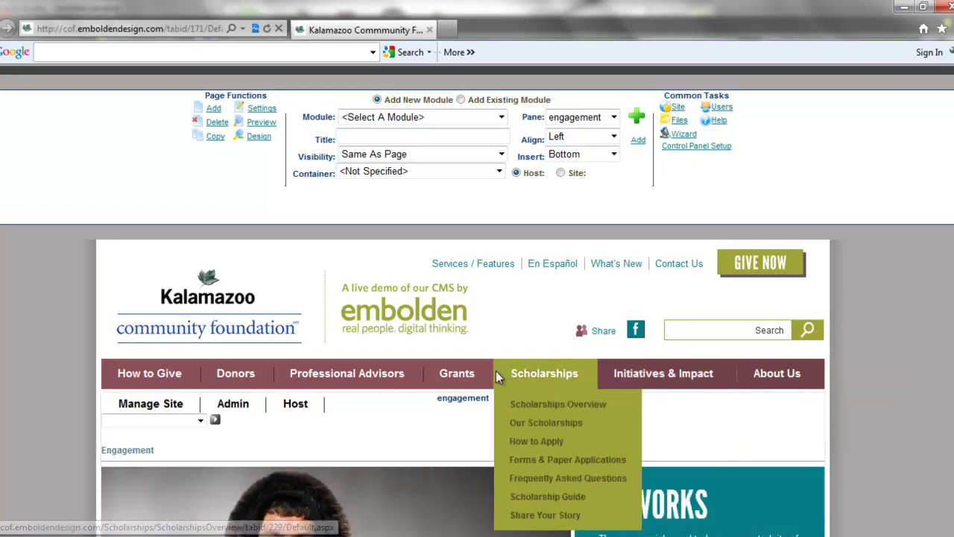
mouse_move(463, 373)
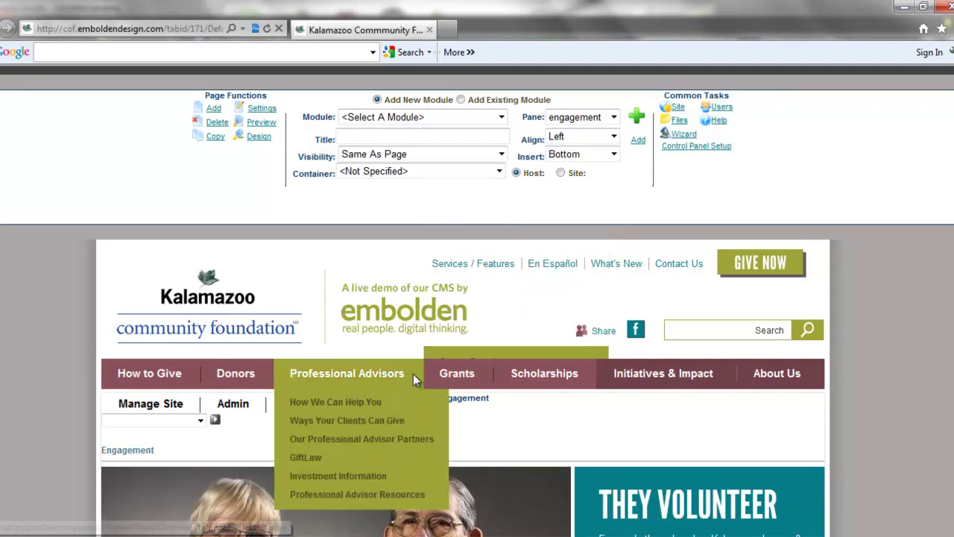
mouse_move(787, 375)
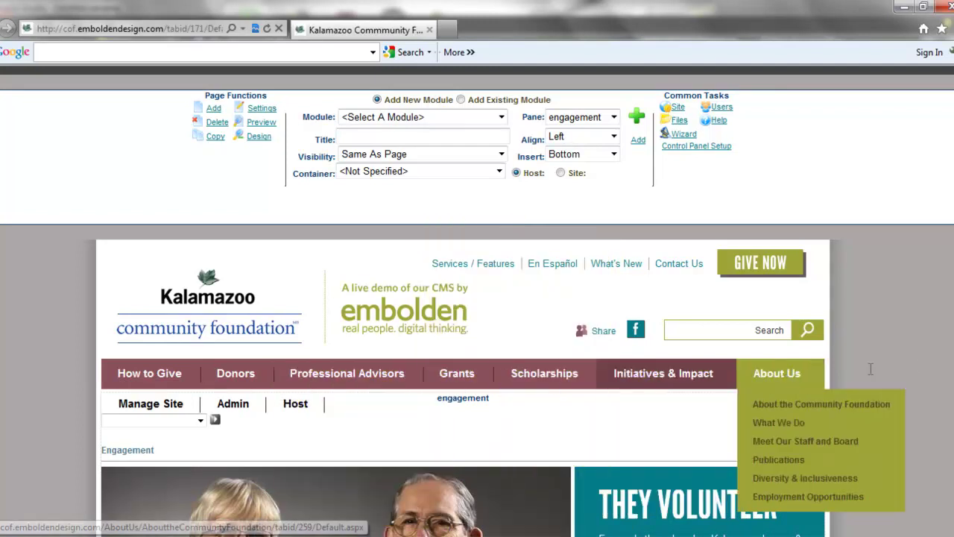
scroll(911, 363, down, 2)
scroll(907, 364, down, 1)
scroll(887, 358, up, 3)
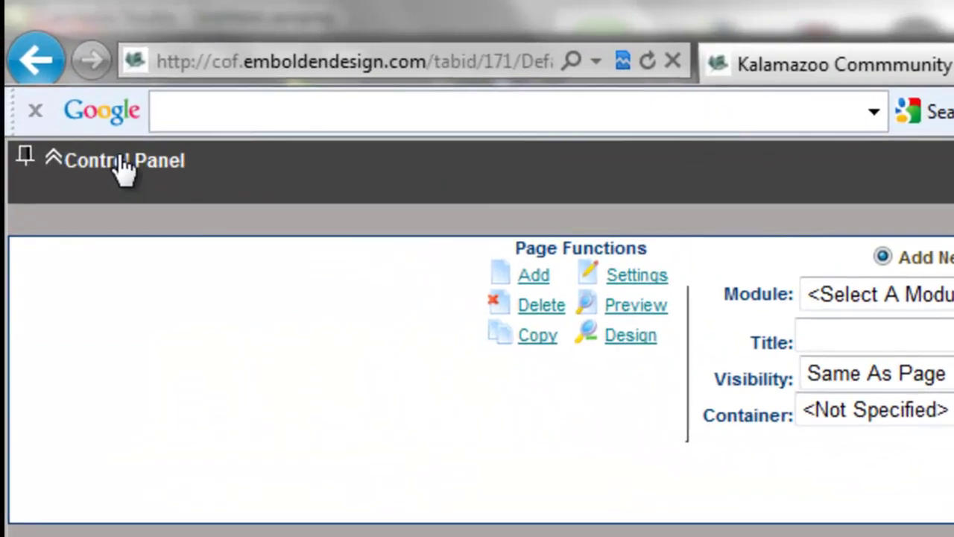
- Collapse the Control Panel and unpin it from the top of the page
click(123, 164)
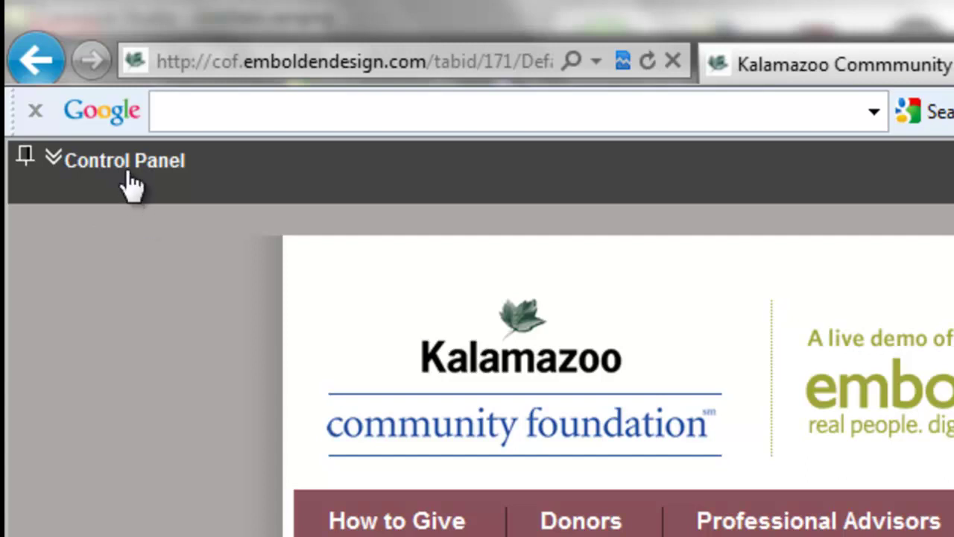
click(26, 160)
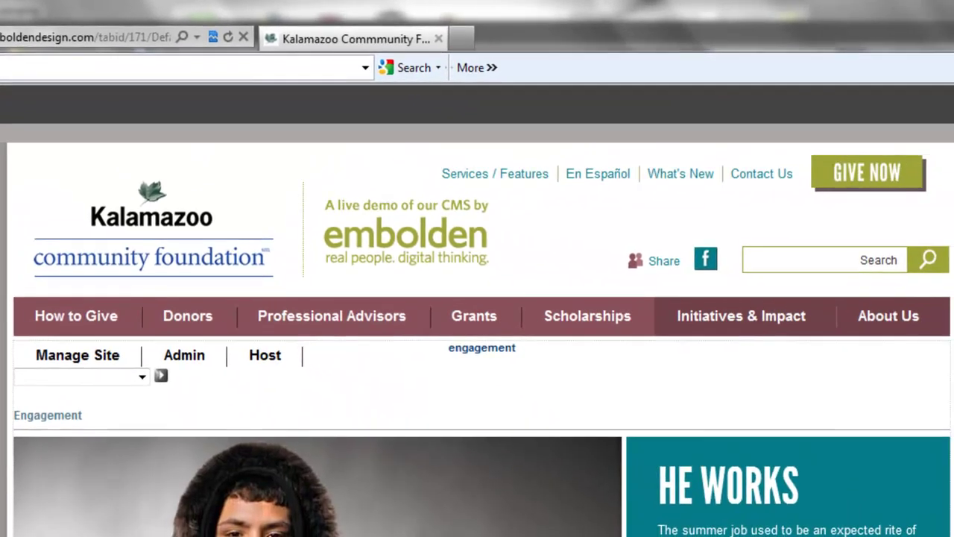
scroll(477, 313, down, 3)
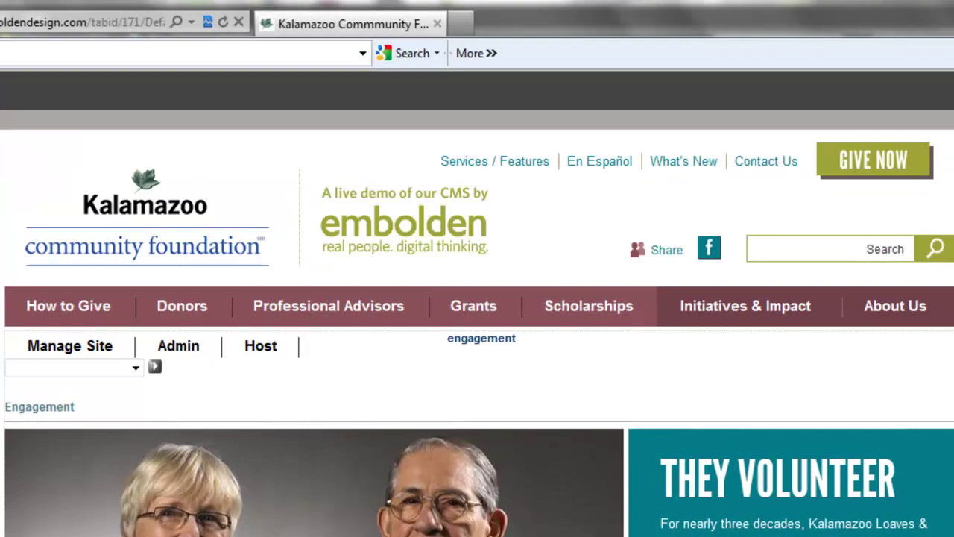
mouse_move(831, 187)
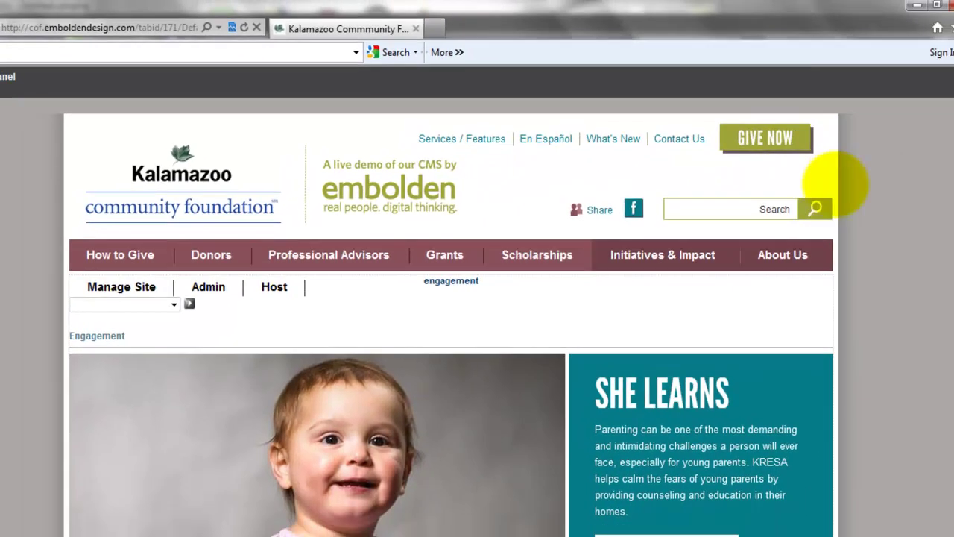
scroll(853, 179, down, 1)
scroll(853, 179, down, 10)
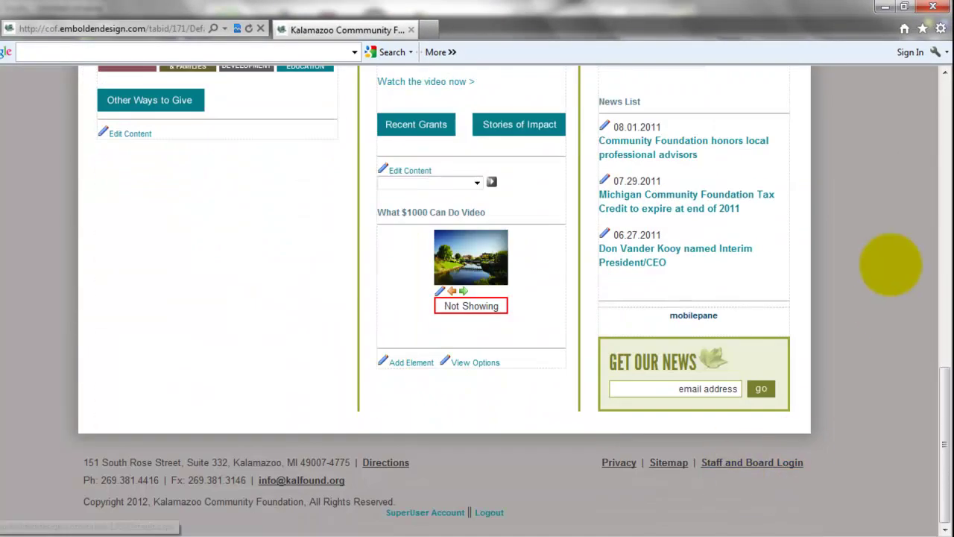
scroll(878, 224, up, 8)
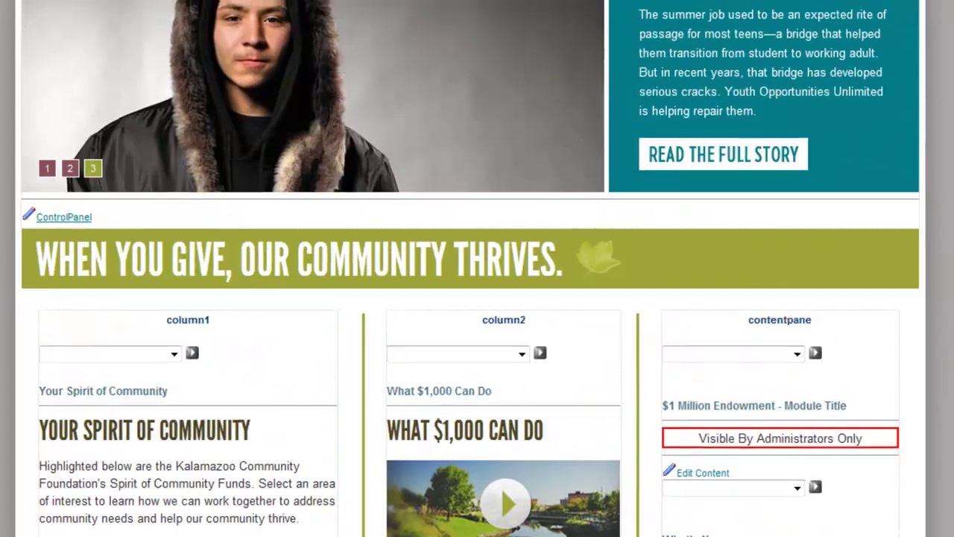
scroll(477, 268, up, 5)
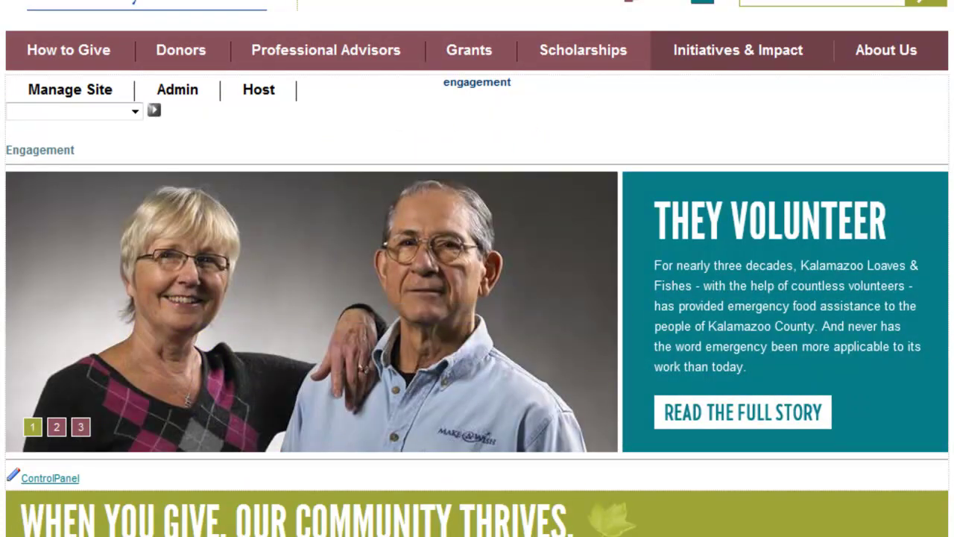
scroll(477, 269, down, 8)
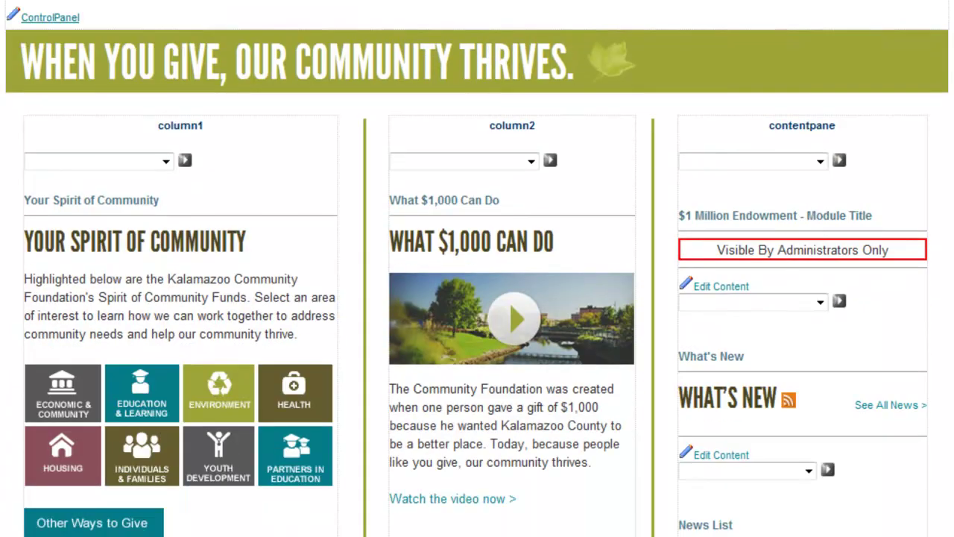
scroll(477, 268, down, 2)
scroll(476, 269, down, 4)
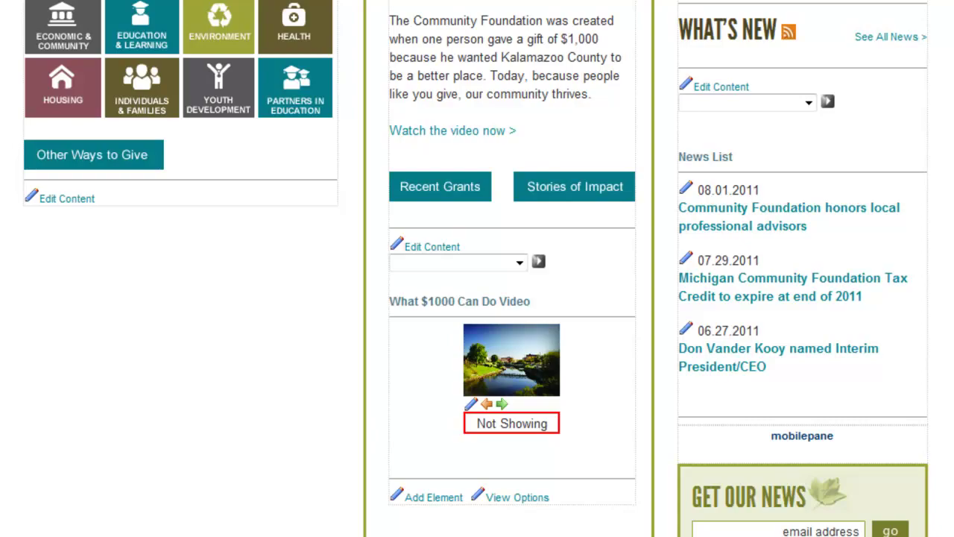
scroll(477, 268, up, 10)
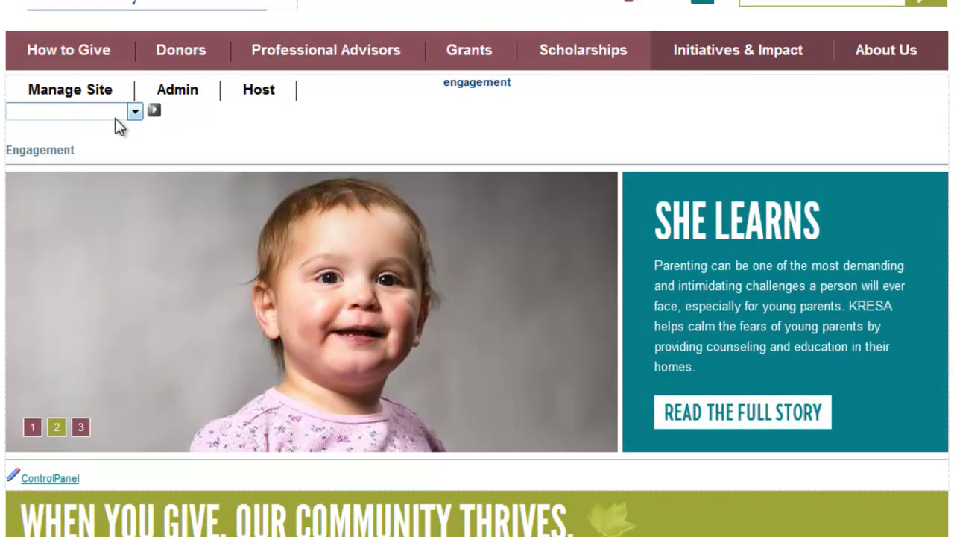
- Select _ControlPanel from the Engagement module's action menu, reopening it once
click(116, 110)
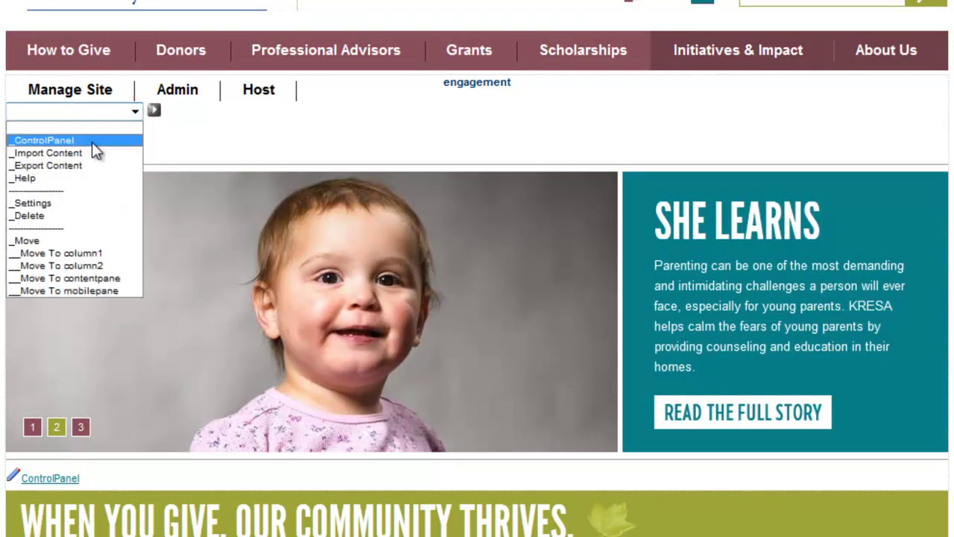
click(181, 142)
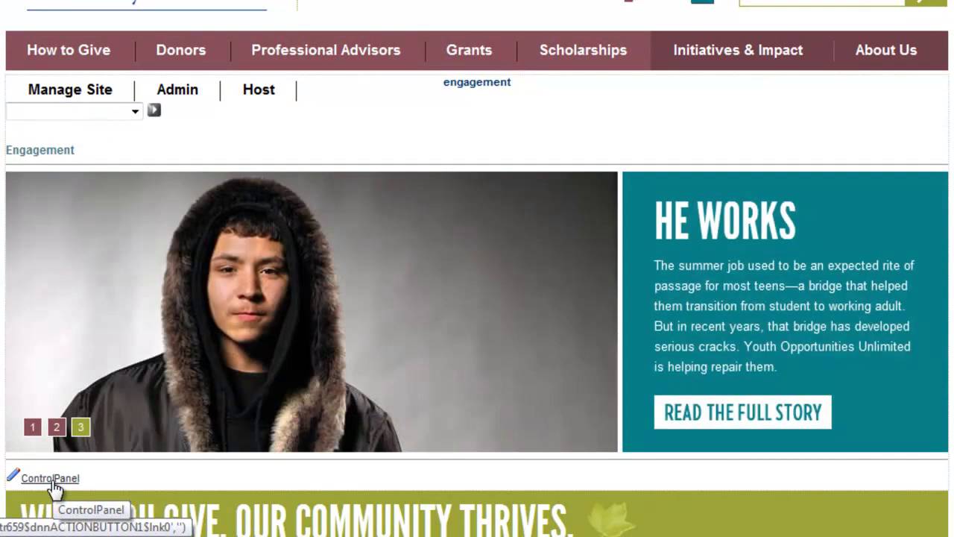
click(98, 111)
click(91, 142)
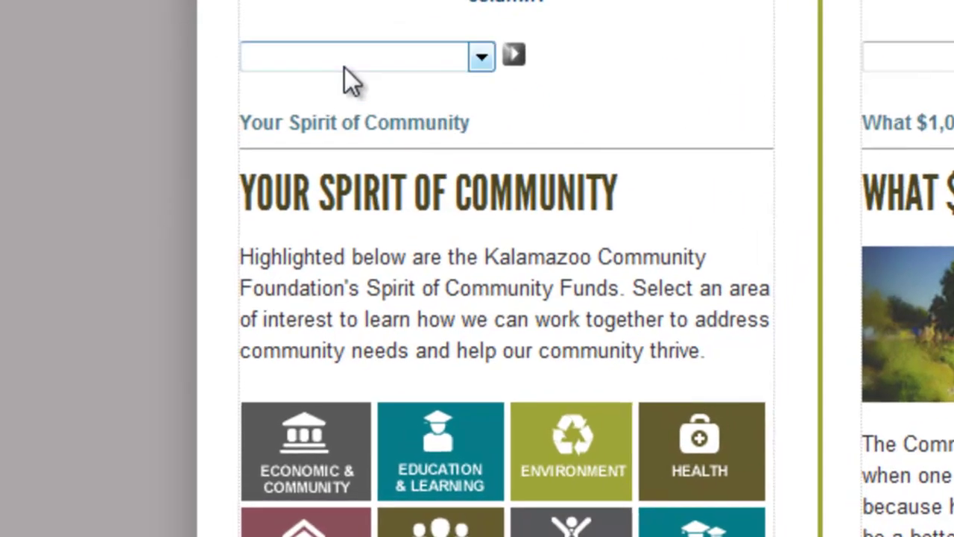
- Select _Edit Content from the Your Spirit of Community module's action menu in column1
click(345, 68)
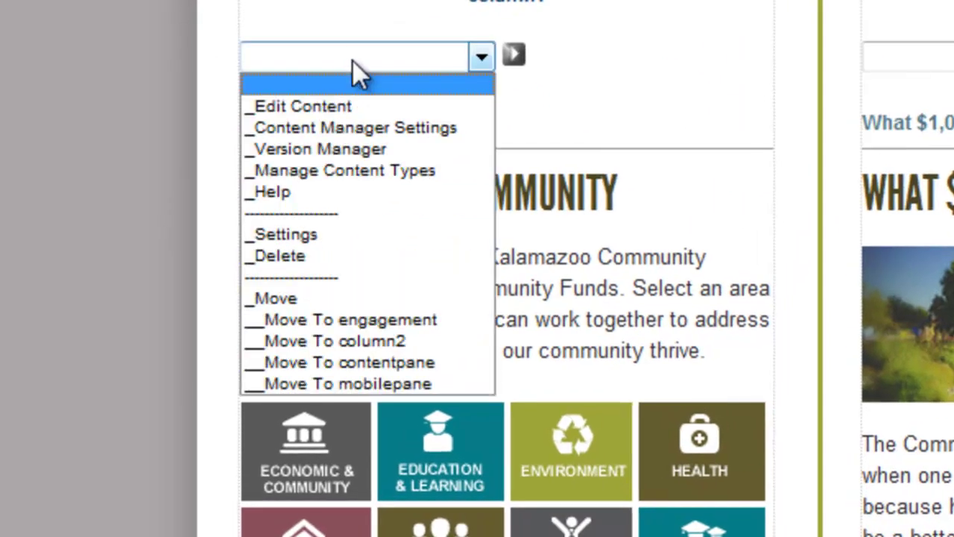
click(339, 108)
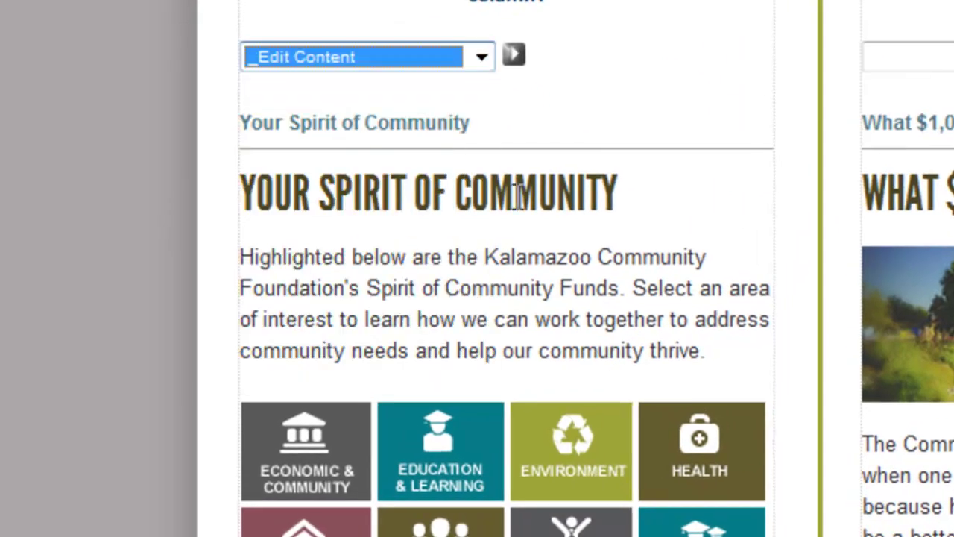
scroll(518, 198, down, 5)
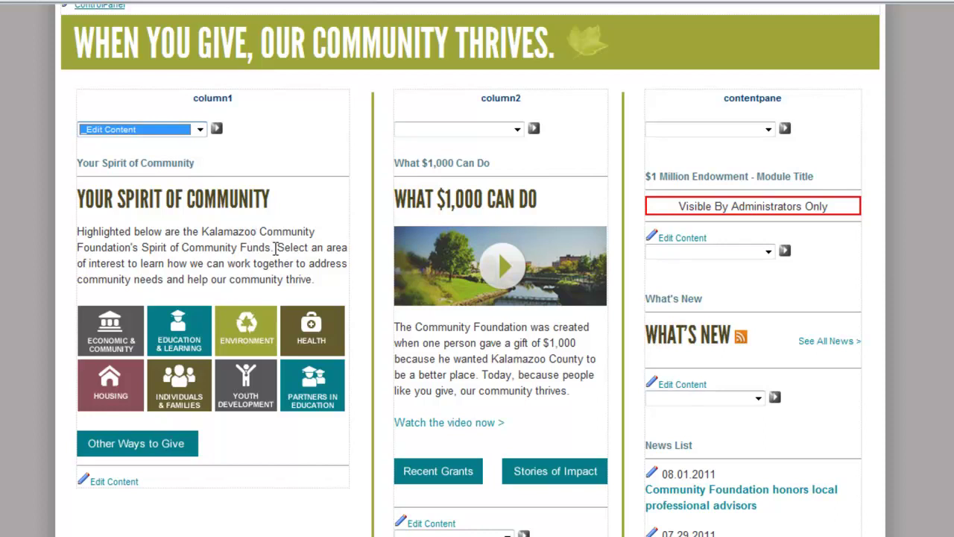
scroll(276, 247, down, 4)
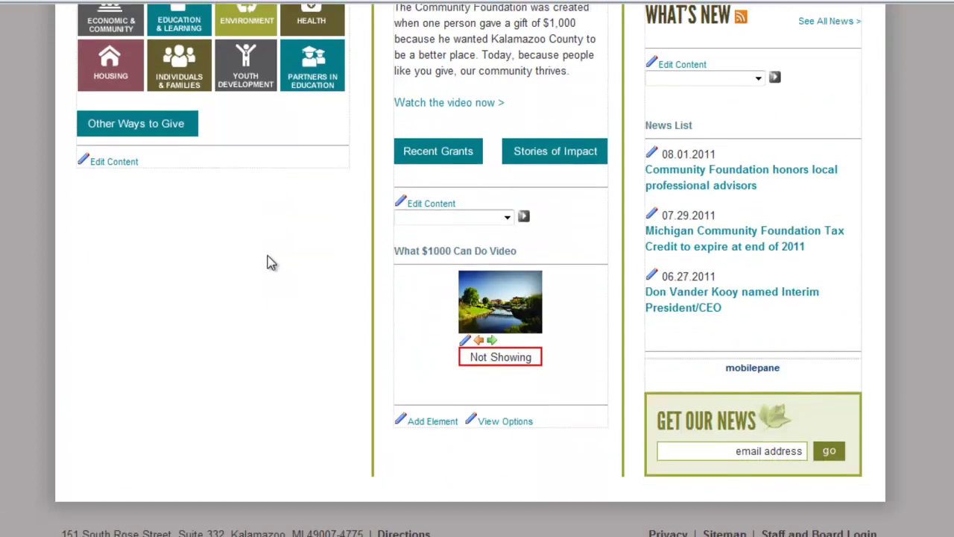
scroll(271, 262, up, 2)
scroll(271, 262, up, 2)
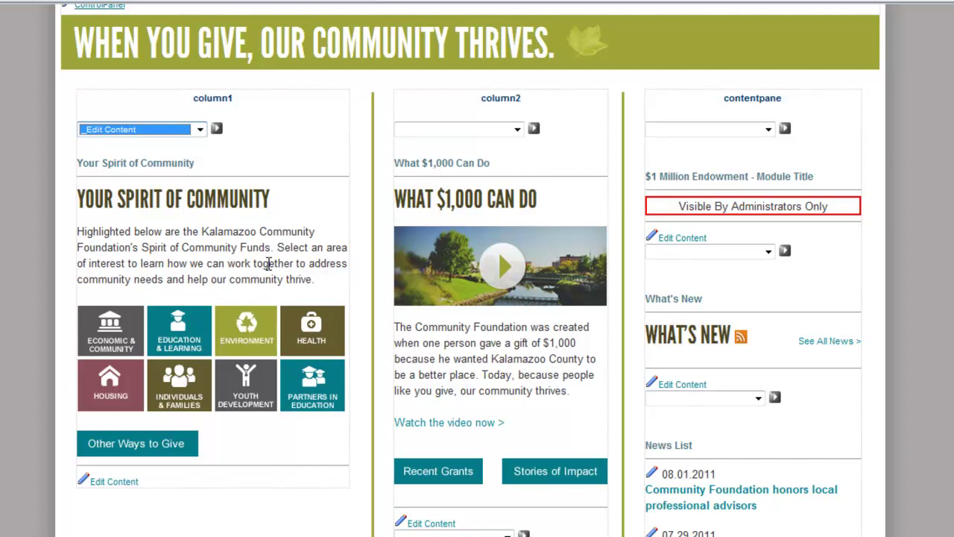
scroll(269, 266, up, 5)
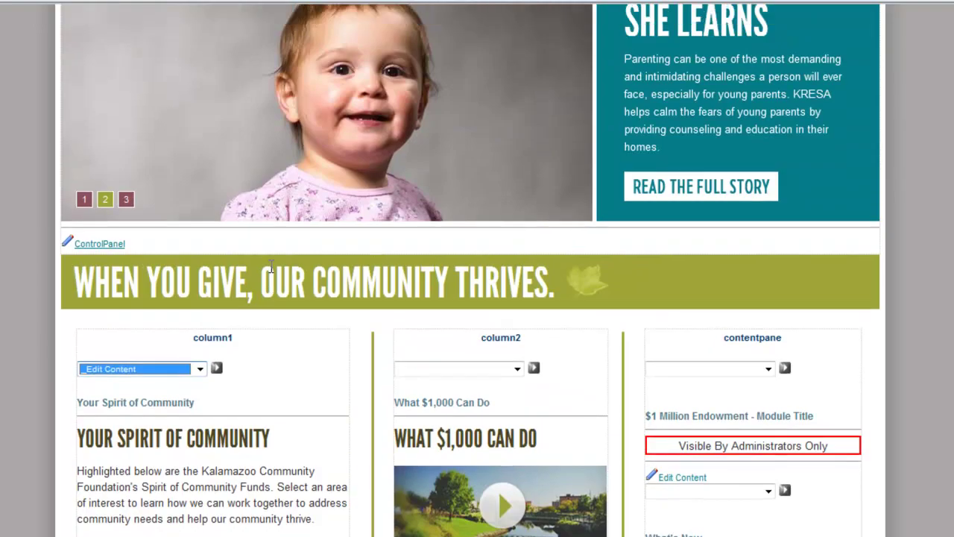
scroll(269, 272, up, 1)
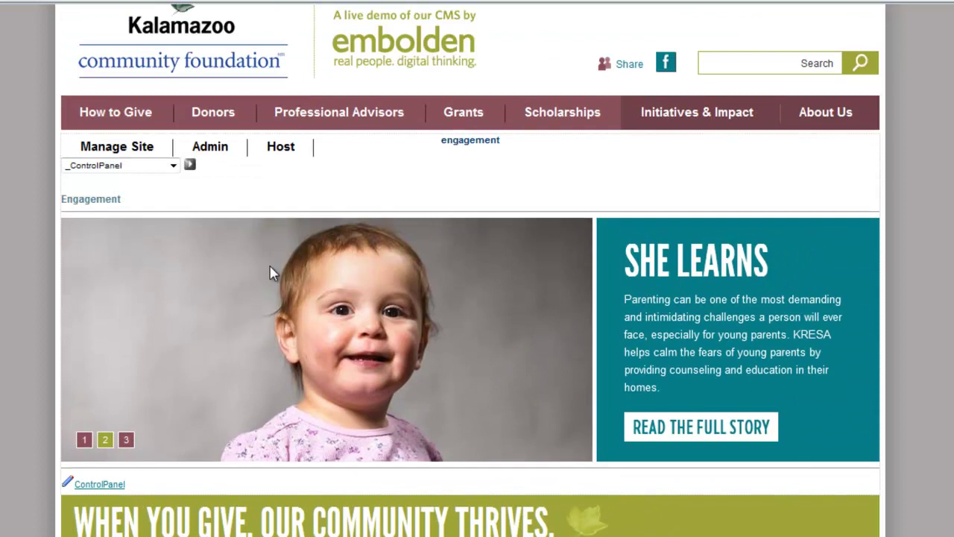
scroll(270, 273, up, 1)
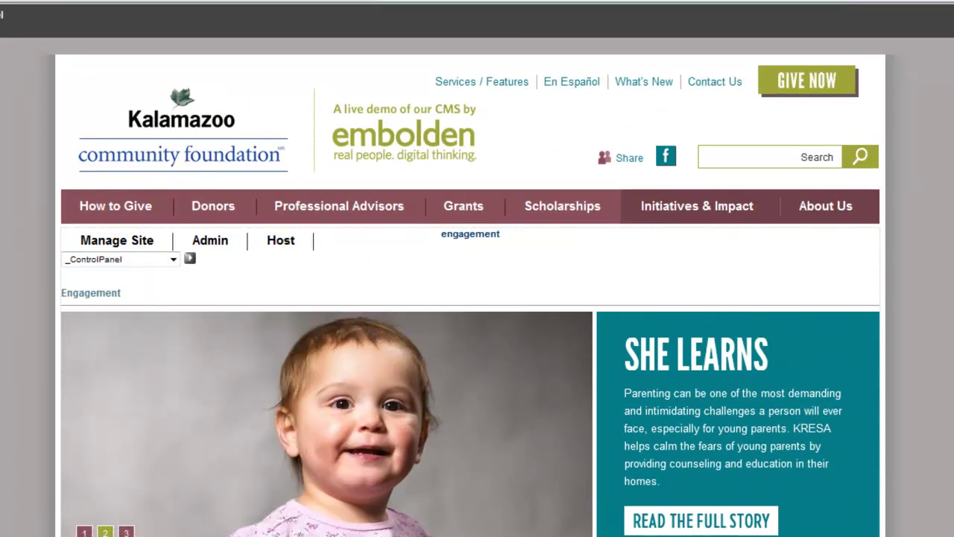
scroll(270, 273, up, 2)
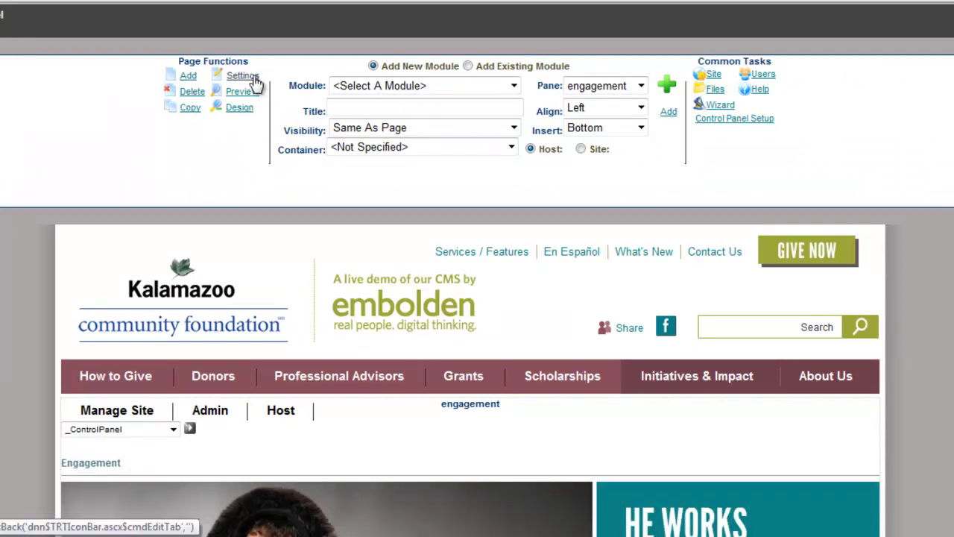
scroll(25, 273, down, 3)
mouse_move(127, 204)
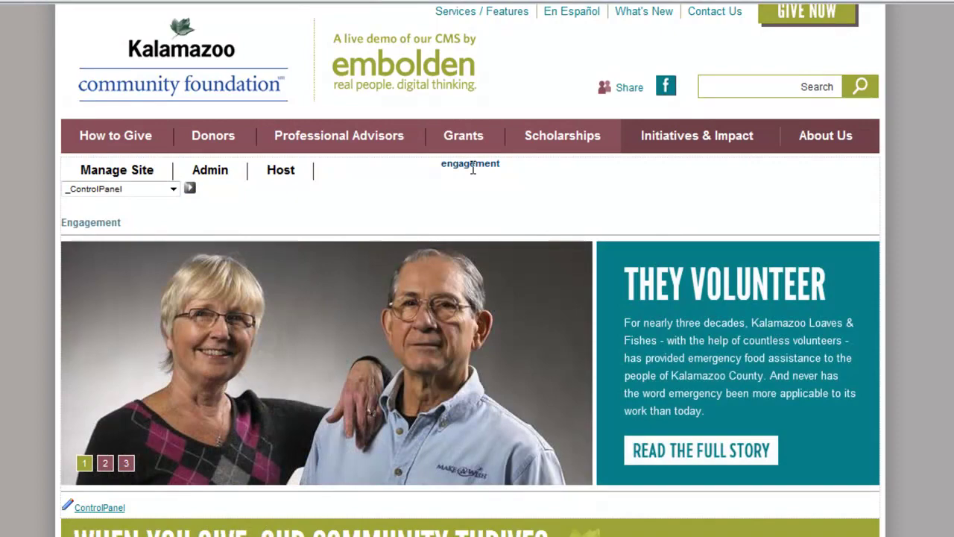
scroll(473, 169, down, 3)
scroll(283, 292, down, 1)
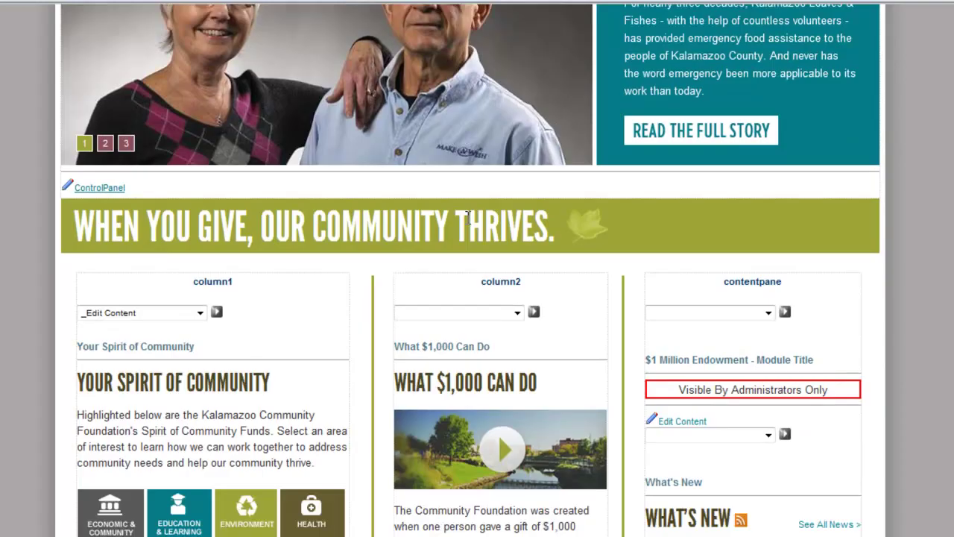